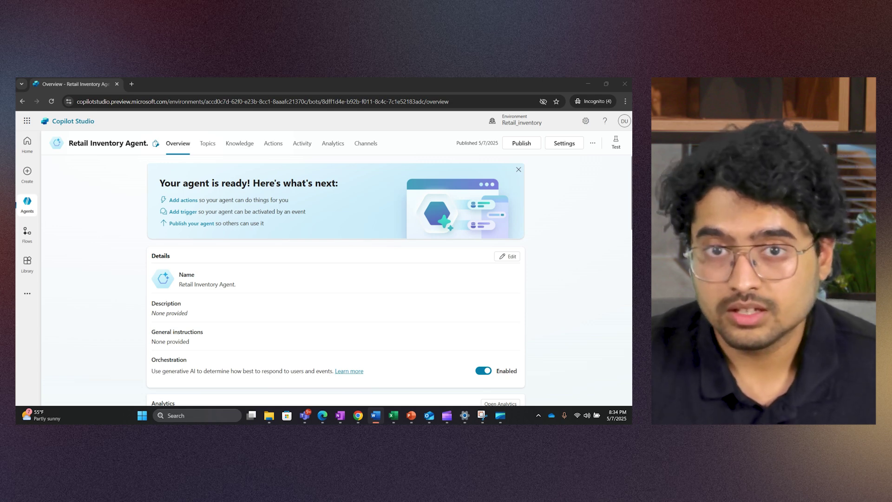
scroll(112, 332, down, 1)
scroll(113, 331, down, 2)
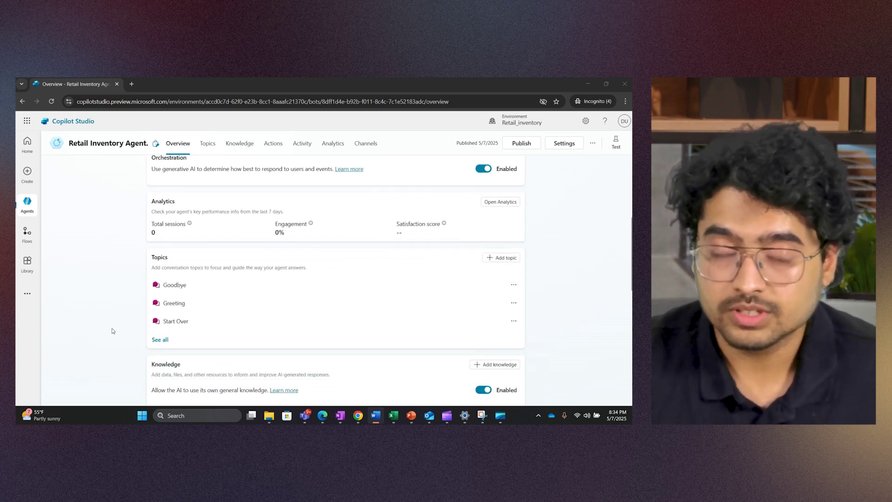
scroll(113, 332, down, 2)
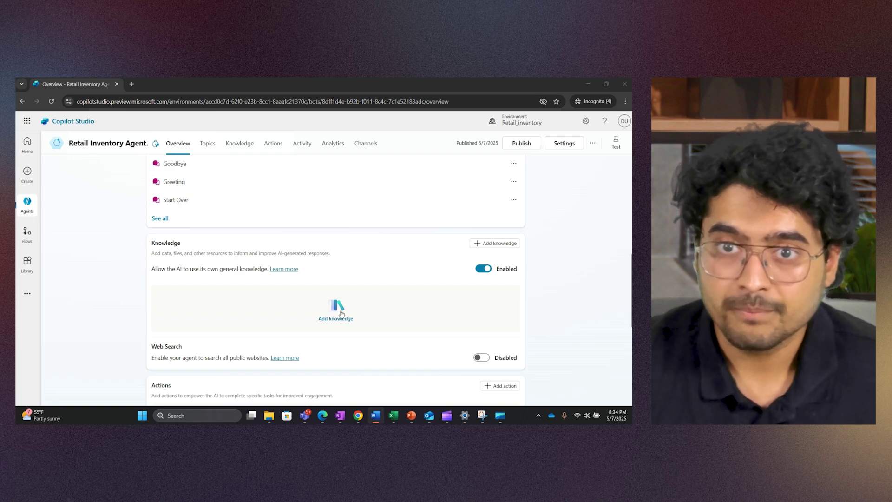
Step: Start adding a knowledge source to the Retail Inventory Agent from its Overview page
click(340, 314)
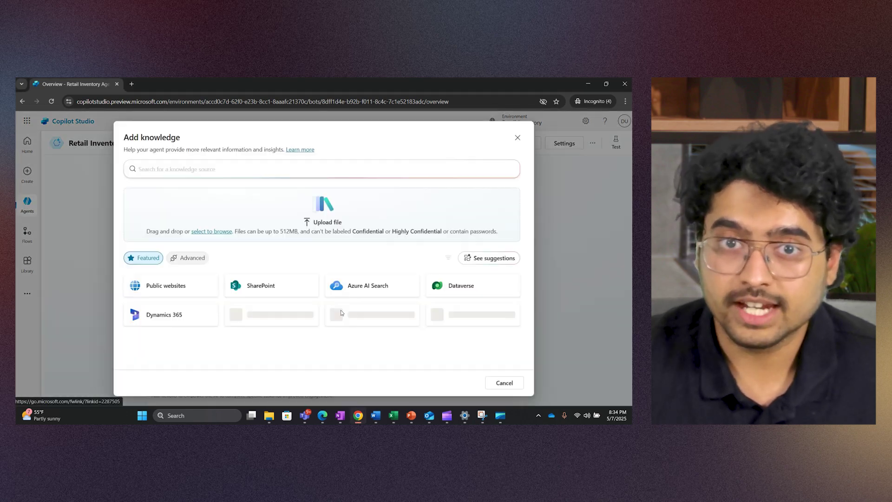
Step: Connect the Advanced Databricks source to catalog retail_inventory and preview retail_inventory_sku
click(189, 258)
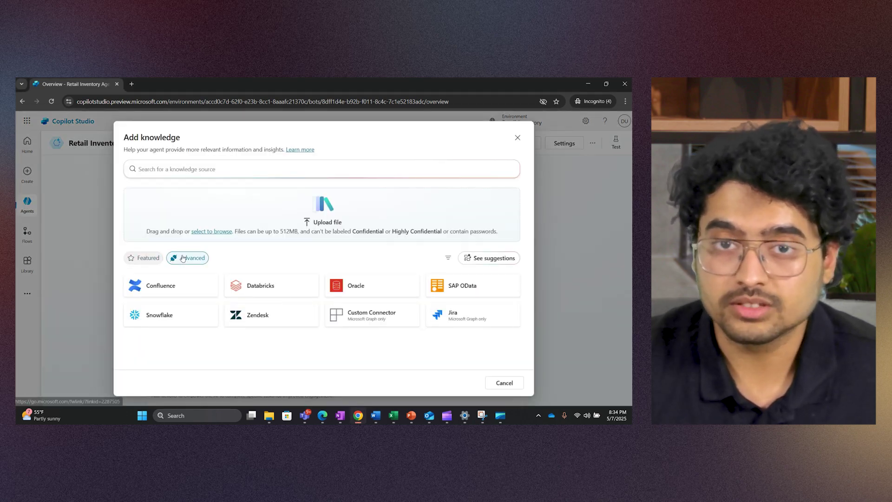
click(276, 287)
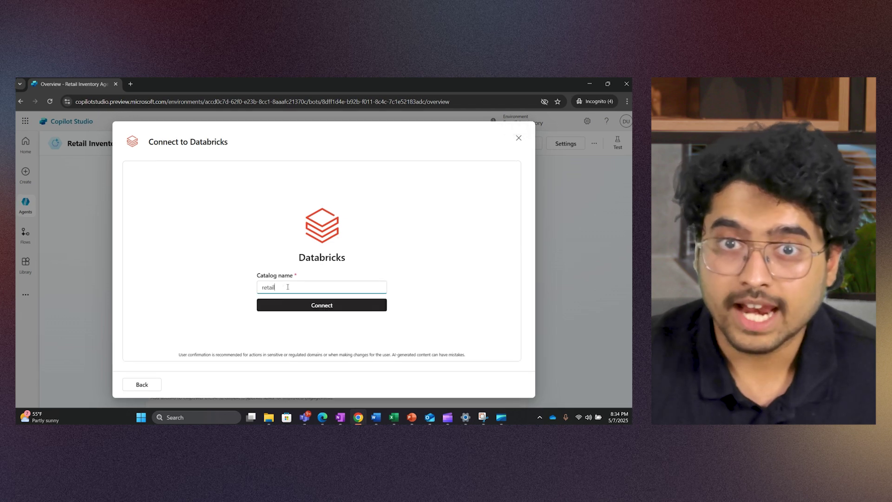
text(retail_inventory)
click(319, 307)
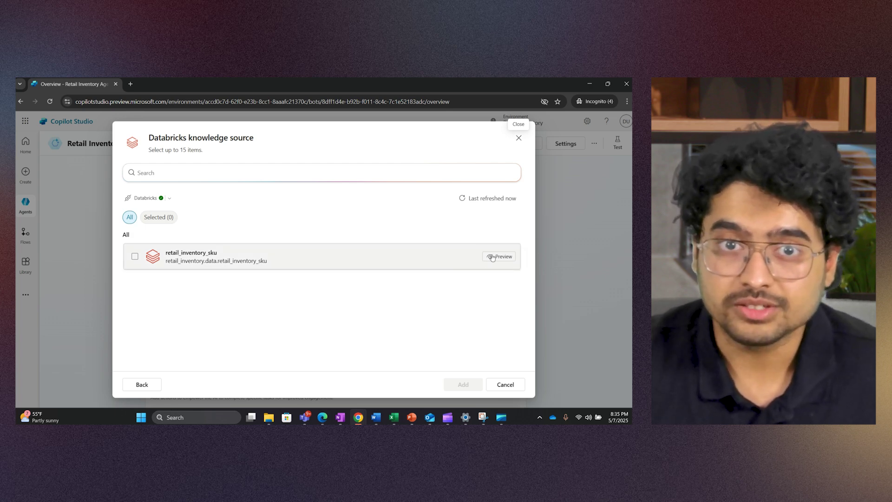
click(491, 258)
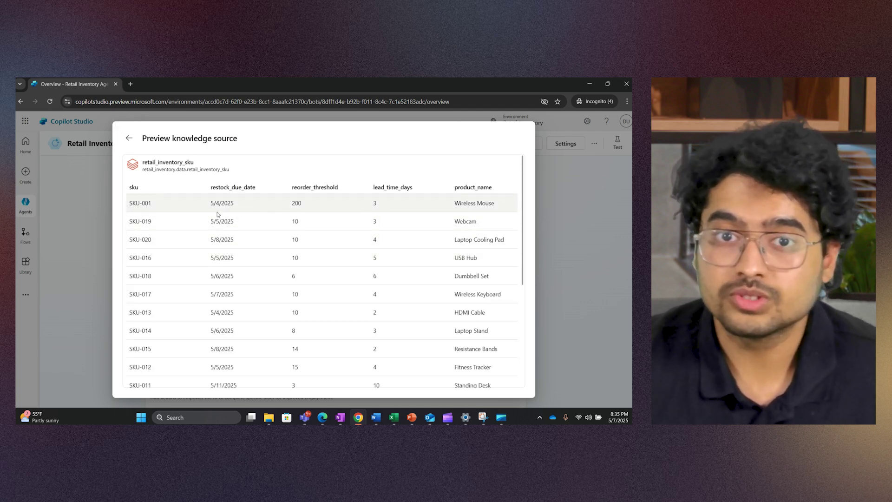
Step: Return to the table list, select retail_inventory_sku, and add it as knowledge
click(130, 140)
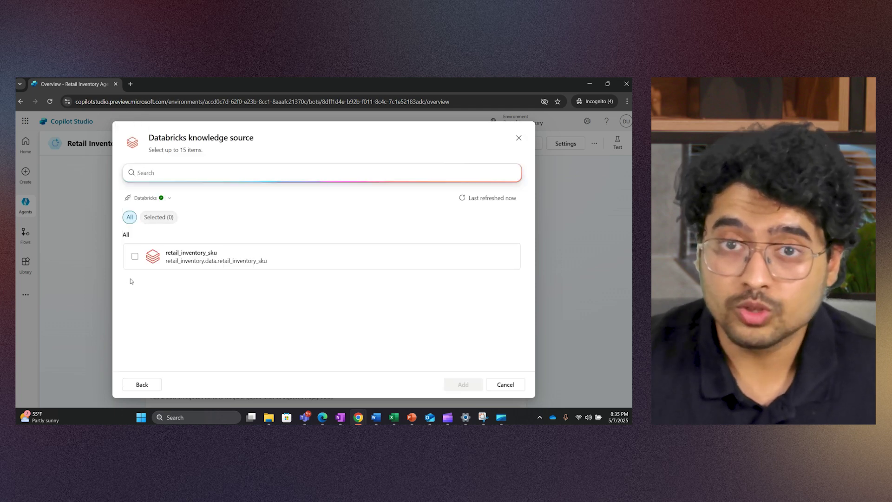
click(134, 257)
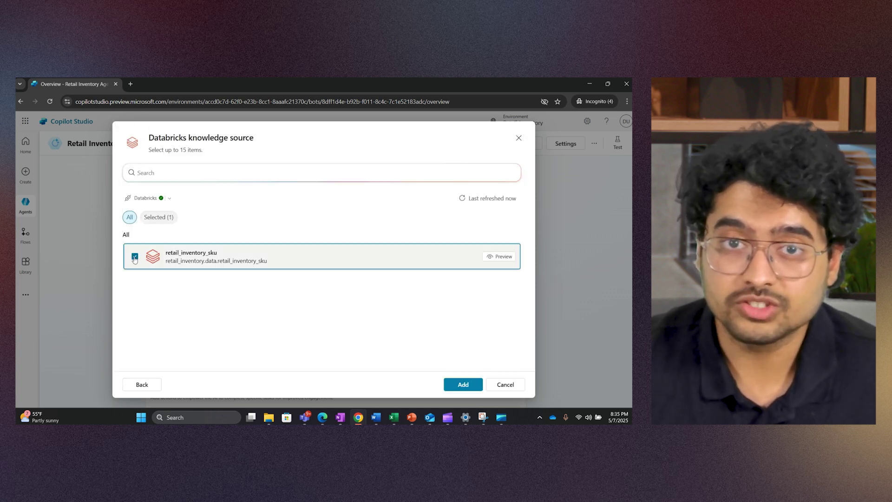
click(465, 386)
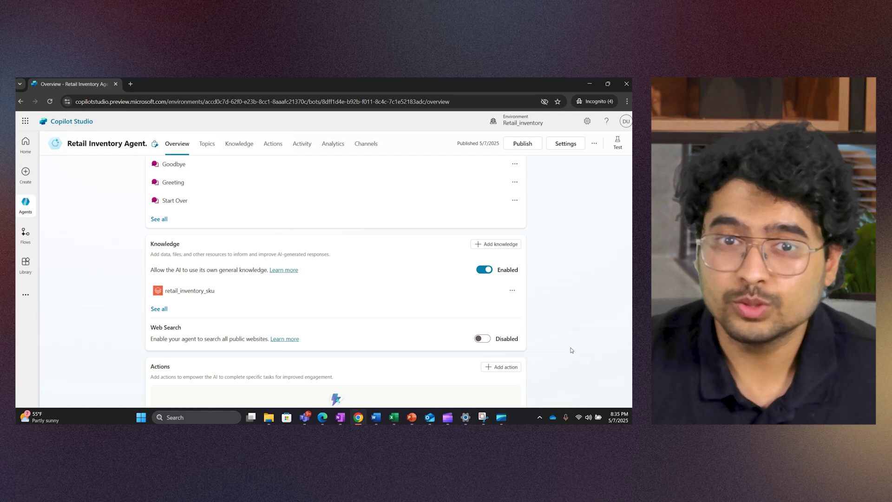
scroll(571, 350, up, 5)
scroll(571, 350, up, 5)
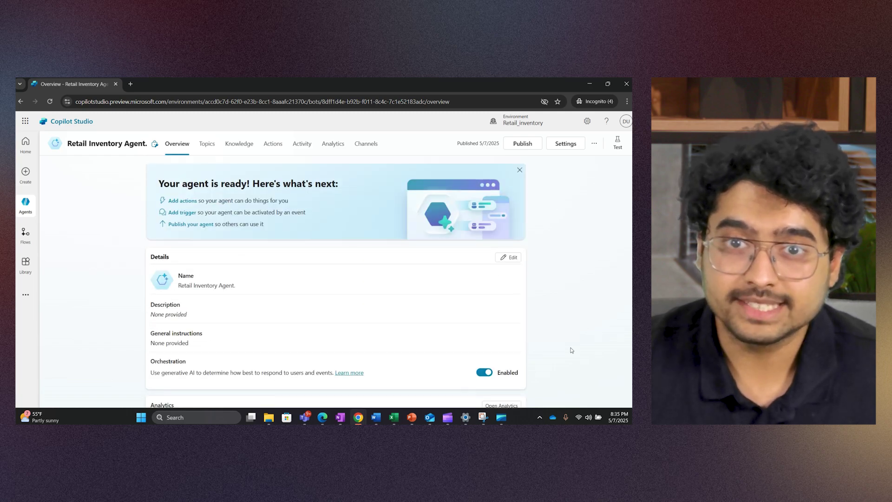
Step: Show the Knowledge page listing retail_inventory_sku as Ready
click(241, 147)
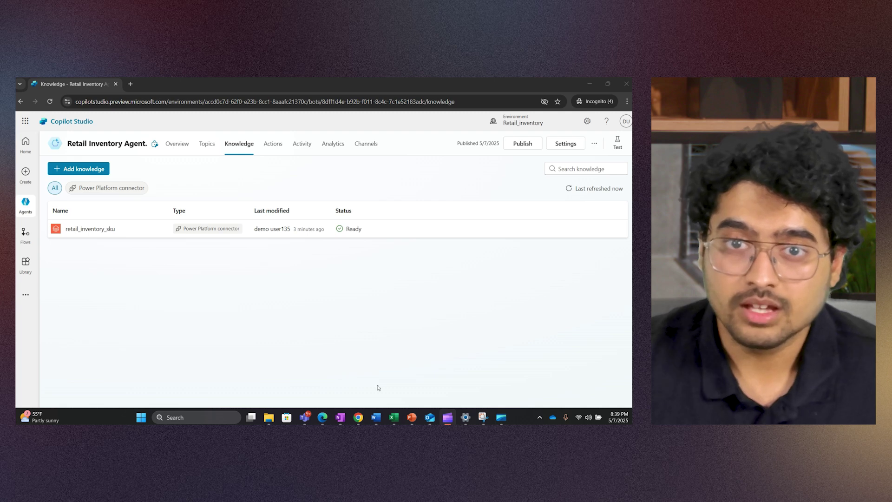
Step: In the test chat, ask 'What are the different items available in the inventory'
click(617, 143)
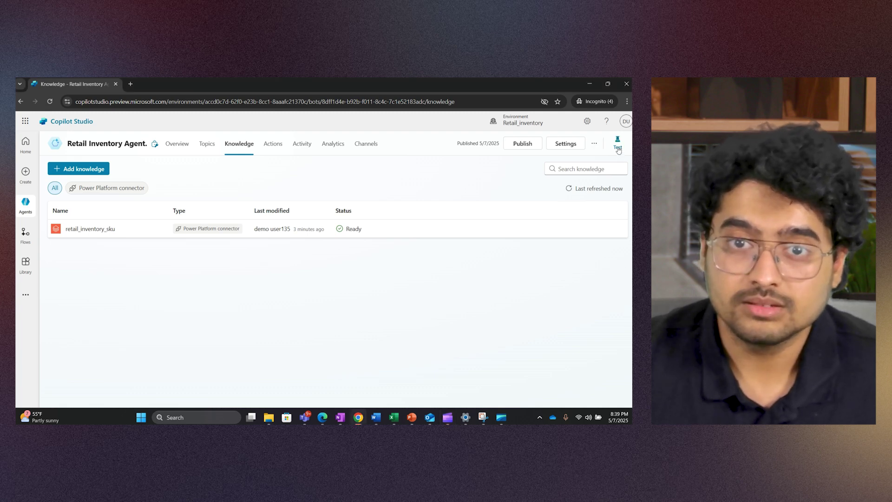
click(523, 358)
text(What ar)
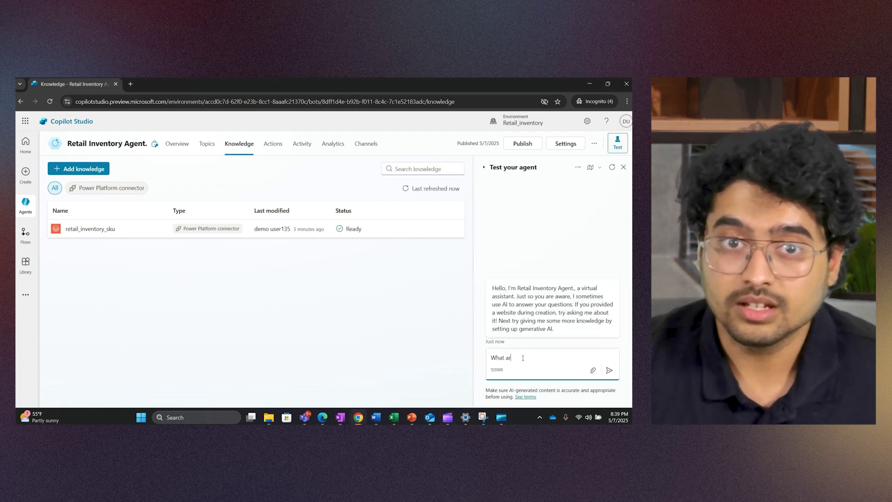
text(e the different items available)
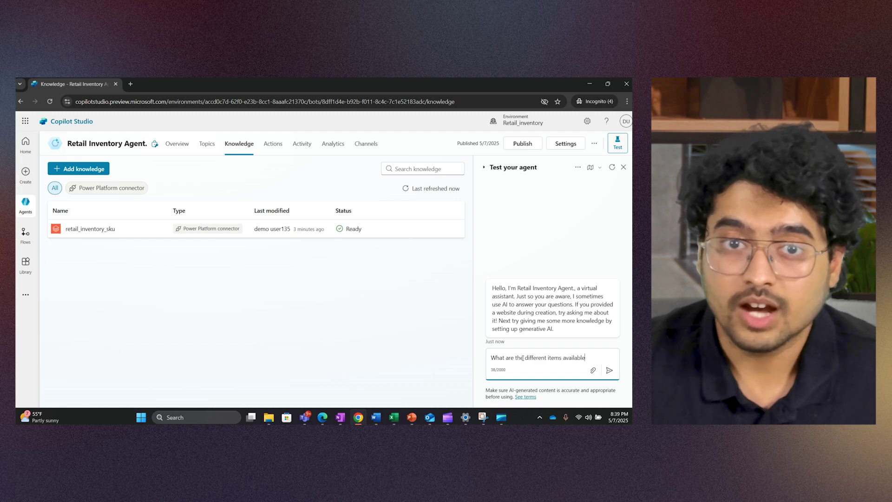
text( in the inventory?)
key(Return)
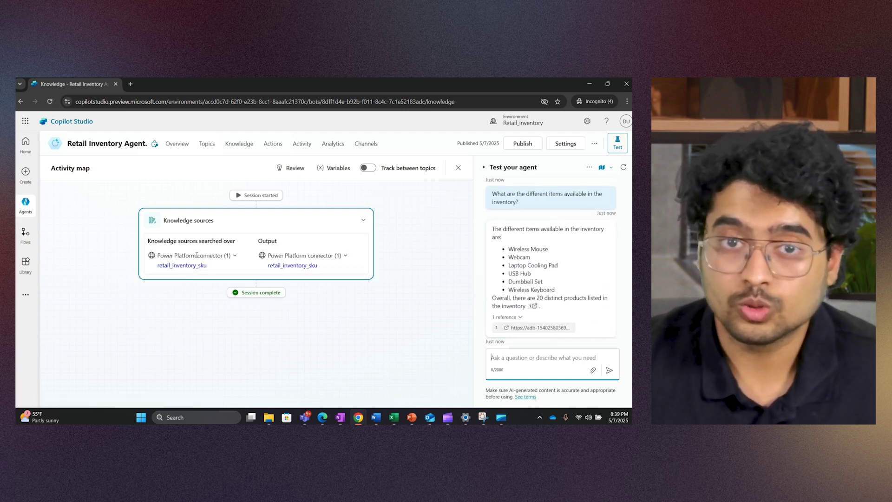
Step: Publish the Retail Inventory Agent and confirm in the 'Publish this agent' dialog
click(522, 143)
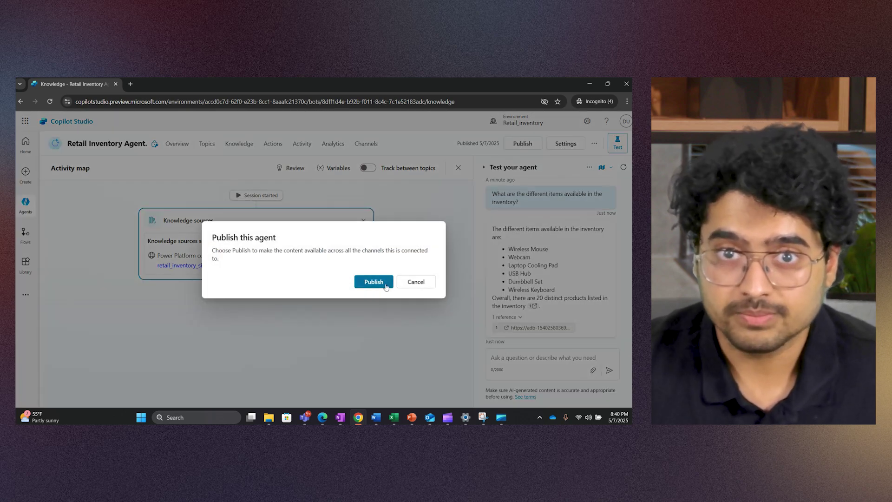
click(386, 285)
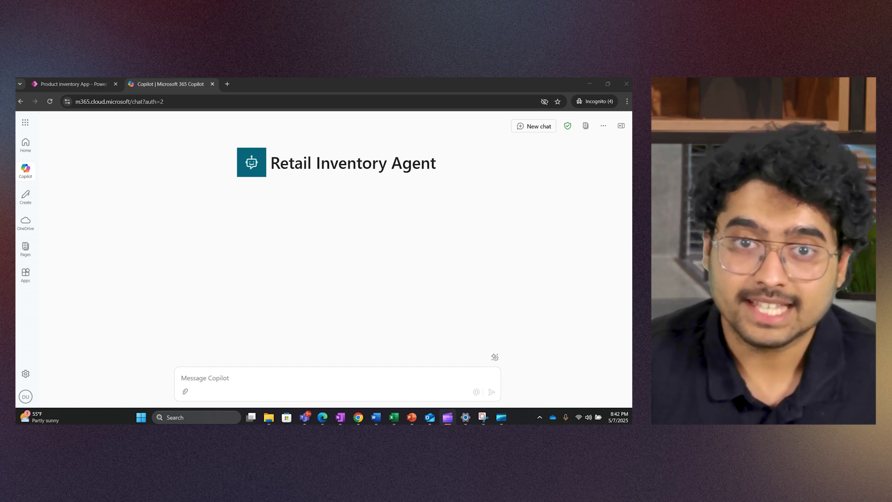
Step: Ask which Chicago items are below reorder threshold, then the USB-C Charger restock date
click(293, 337)
text(What items in the Chicago store are below)
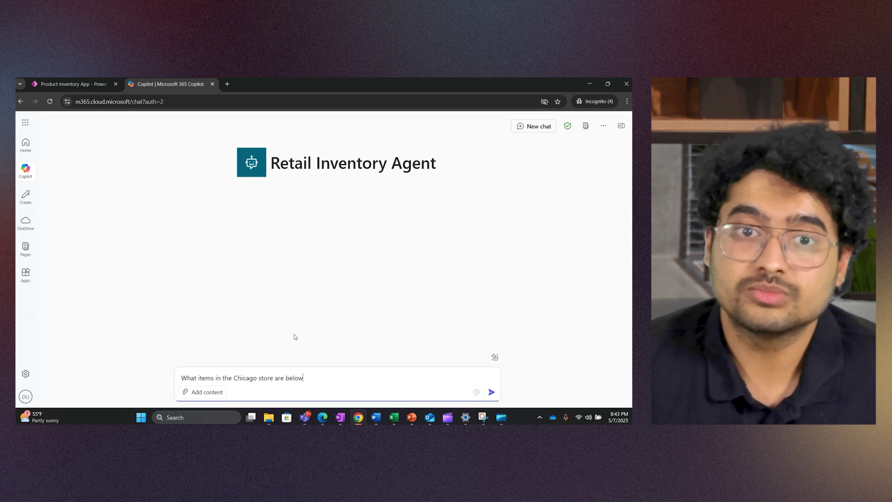
text( their reorder threshold?)
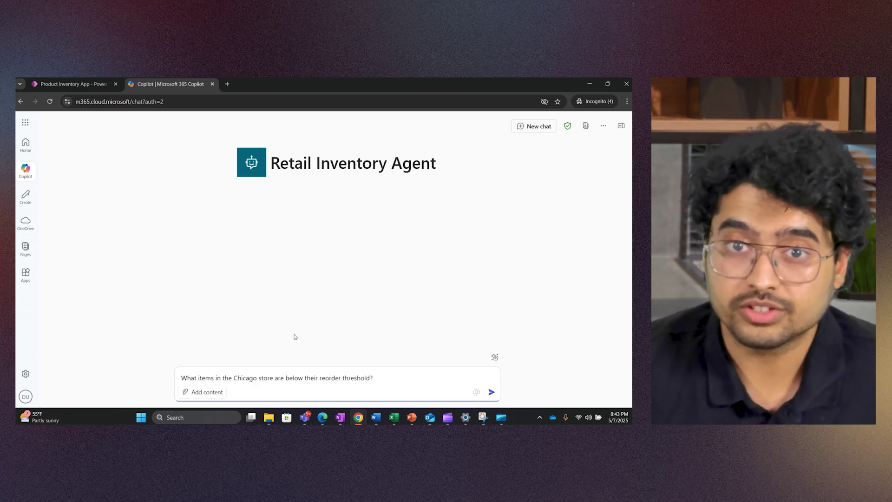
key(Return)
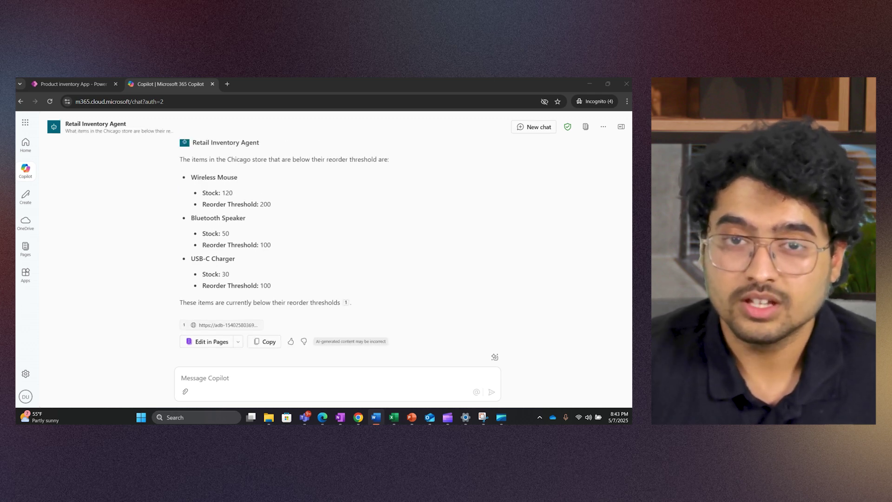
click(228, 380)
text(When is the nex)
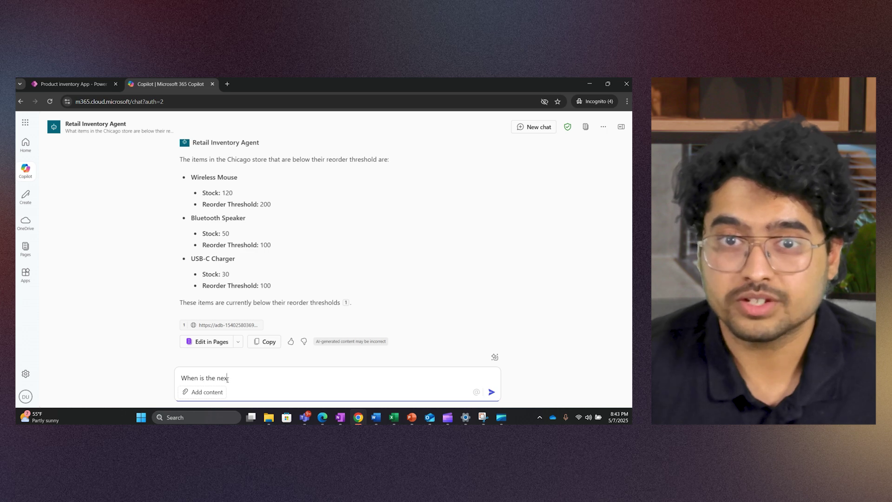
text(t restock date for )
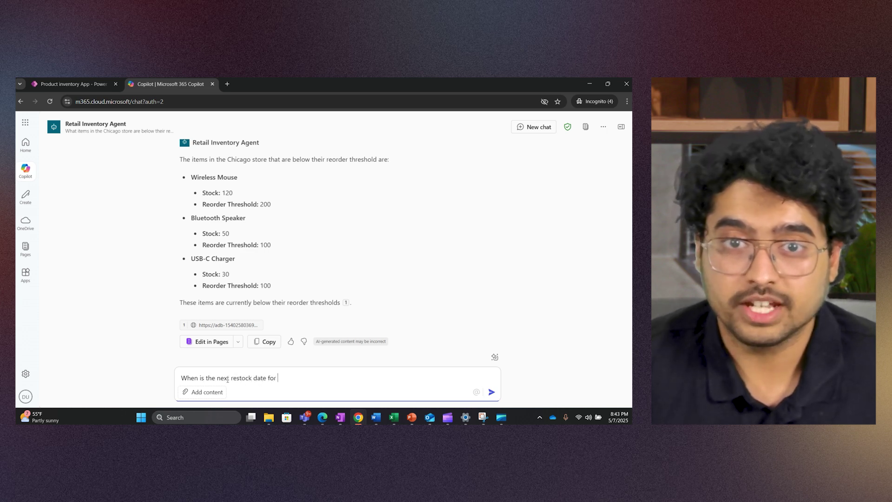
text(USB-C Charger?)
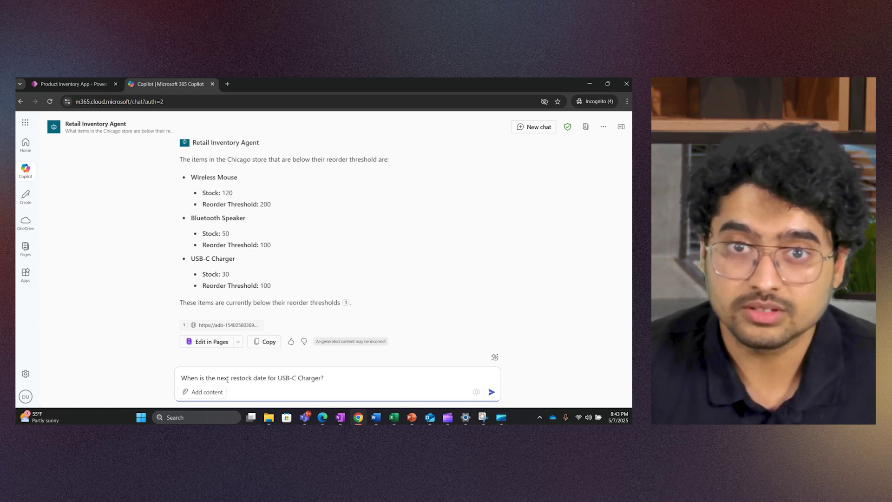
key(Return)
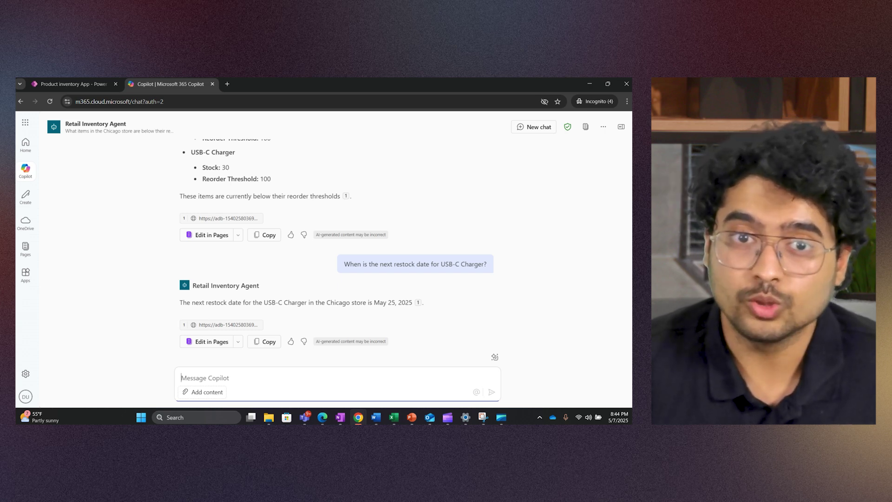
click(78, 86)
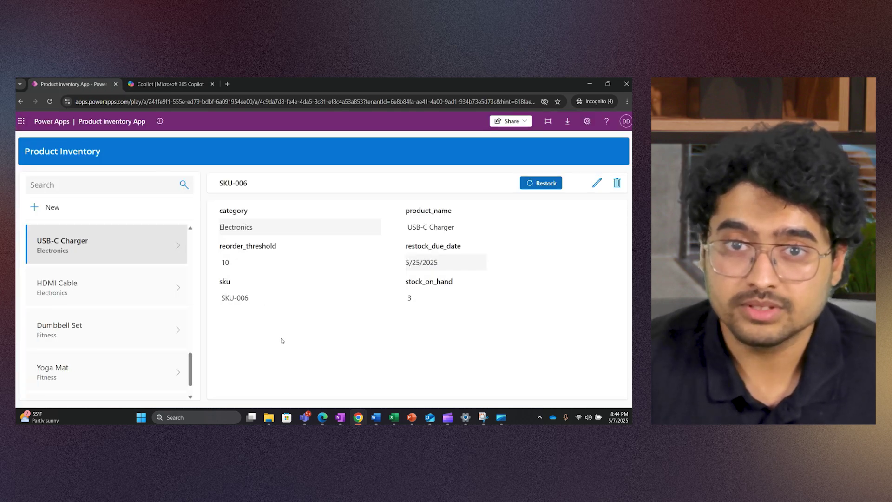
scroll(138, 319, up, 2)
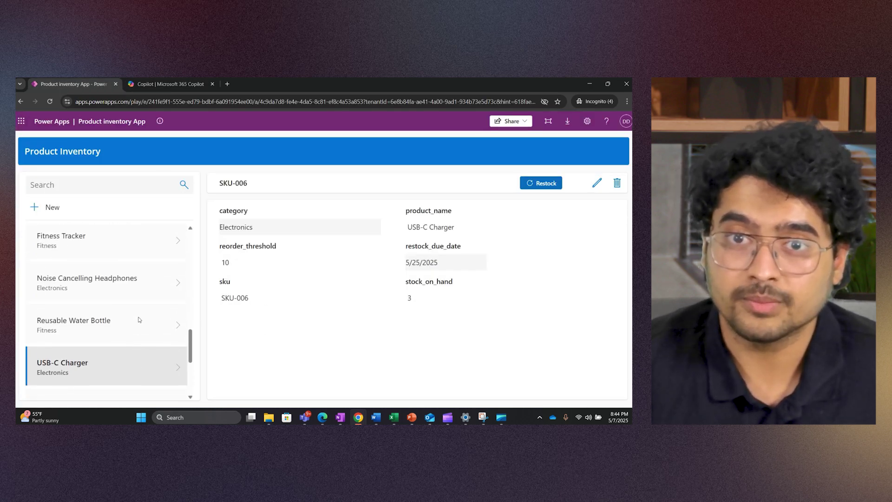
scroll(138, 319, down, 1)
scroll(138, 319, down, 1)
scroll(138, 320, down, 1)
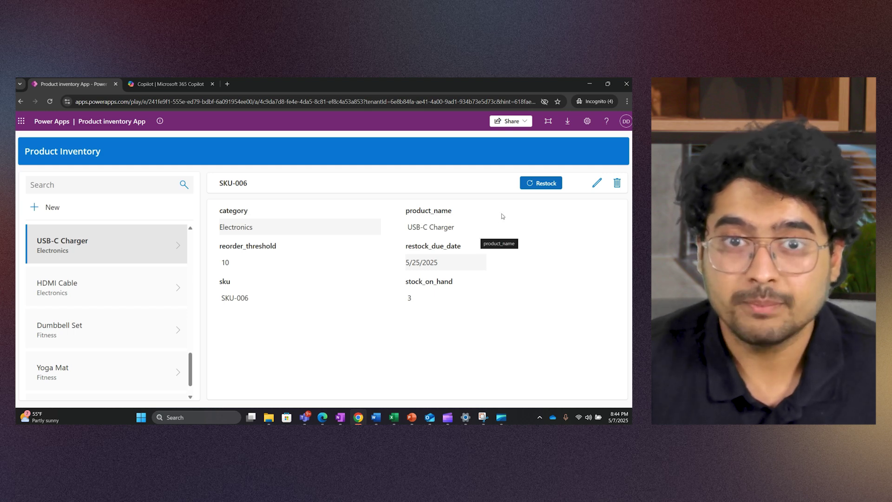
click(549, 186)
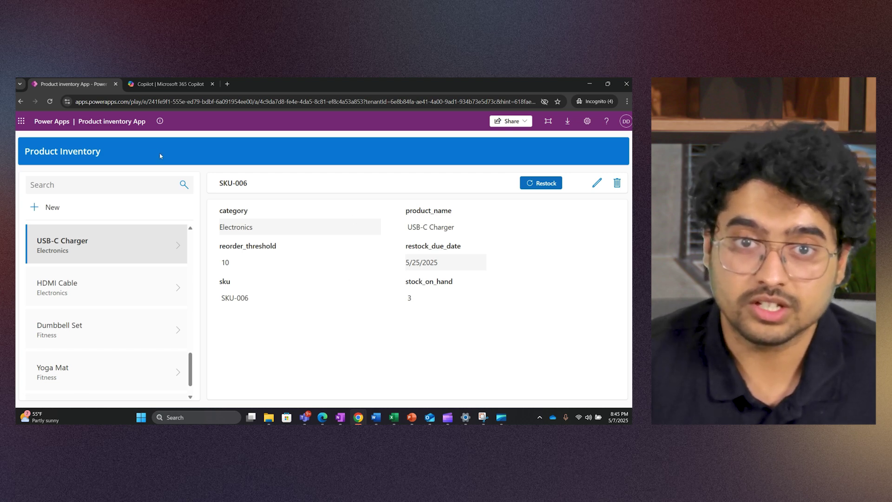
click(169, 85)
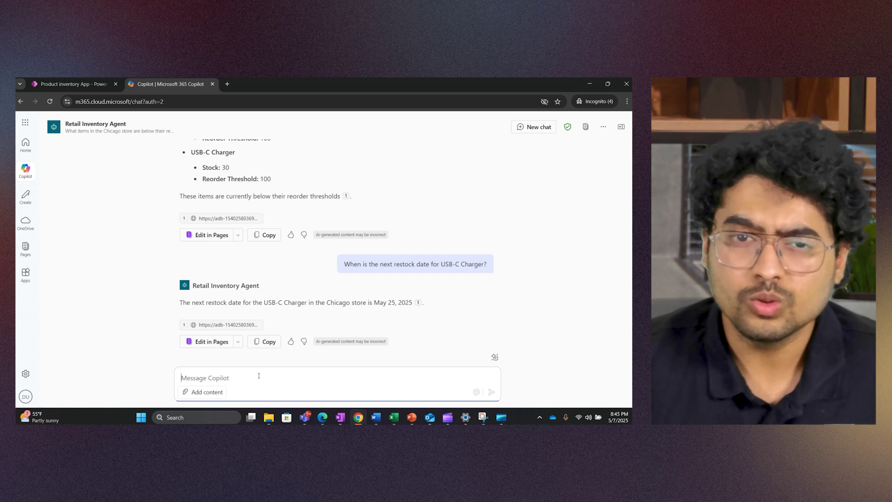
text(What is the lead ti)
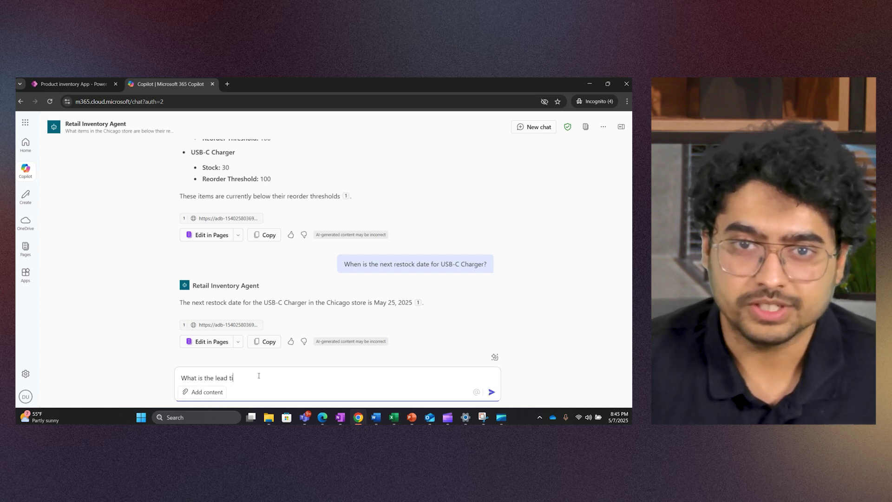
text(me for USB-C Charger?)
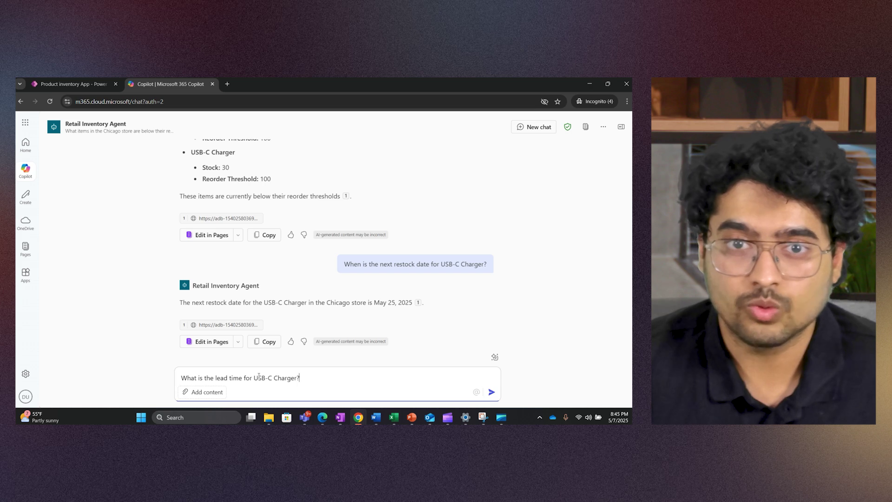
Step: Send 'What is the lead time for USB-C Charger?' to the agent
key(Return)
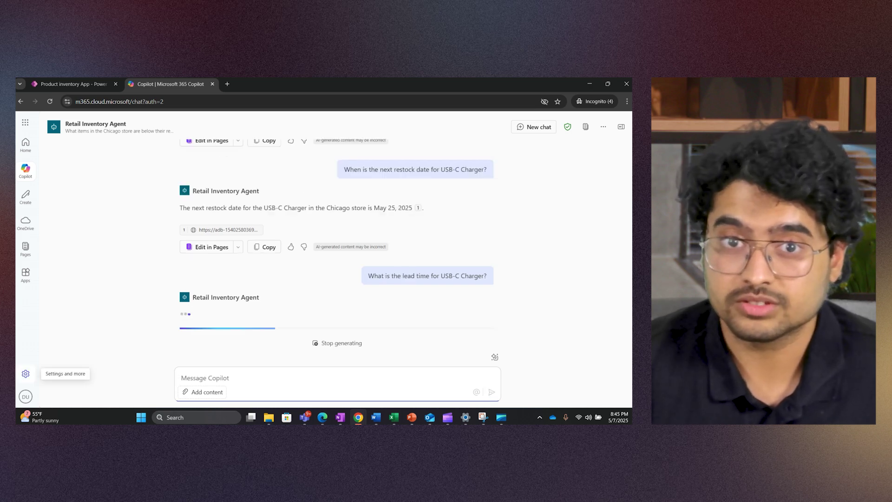